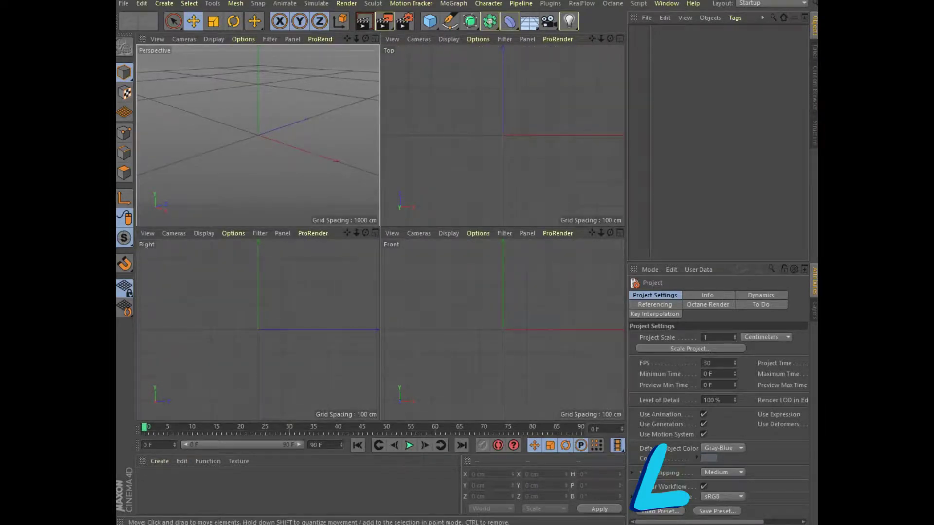
# Maximize the Front view and load the glass mug photo as its background image
pyautogui.press('F4')
pyautogui.click(243, 39)
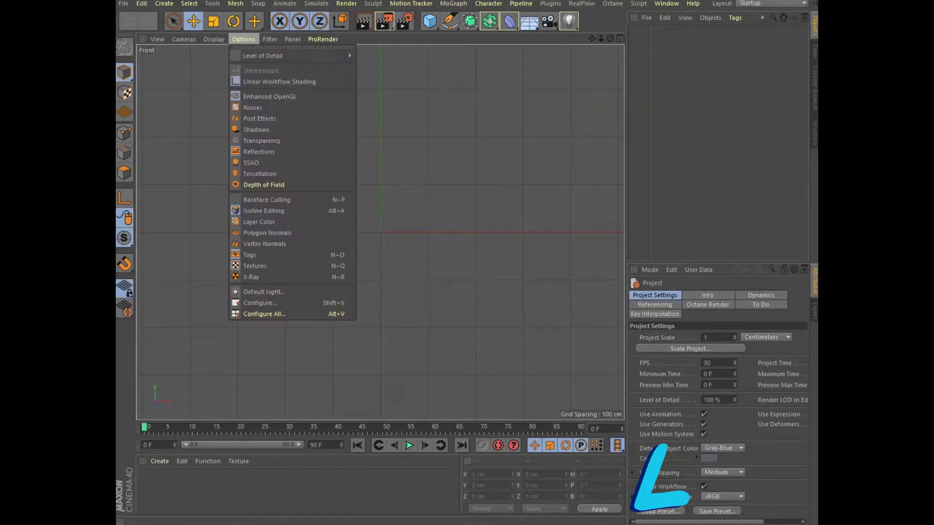
pyautogui.click(262, 290)
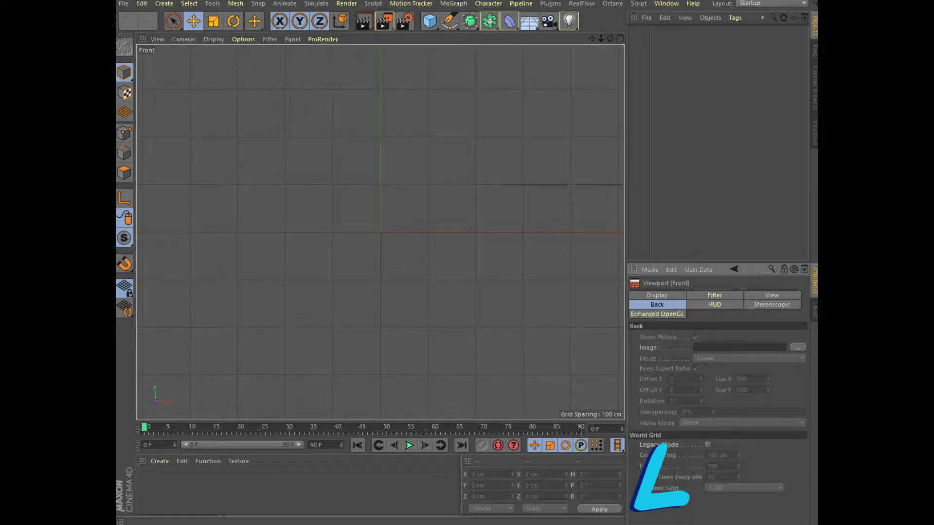
pyautogui.click(797, 347)
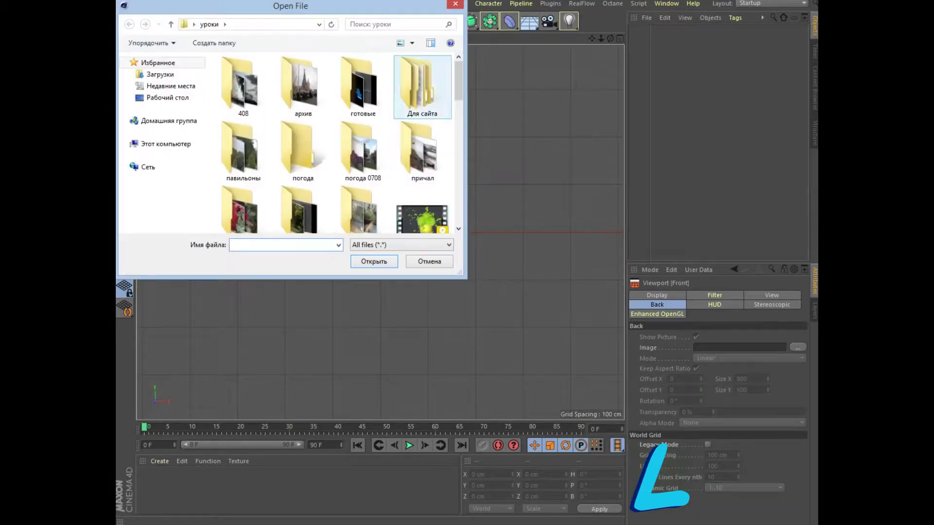
pyautogui.scroll(-1, 341, 141)
pyautogui.scroll(-4, 340, 141)
pyautogui.click(303, 97)
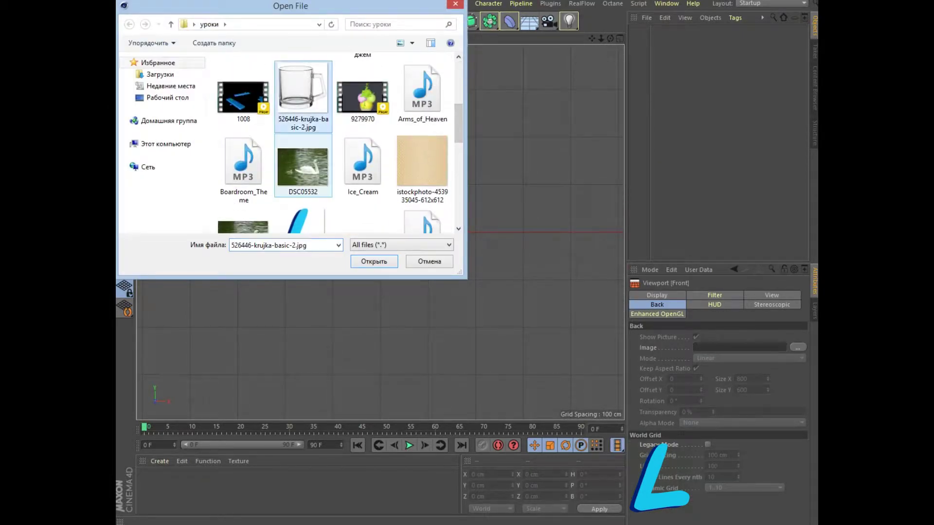
pyautogui.click(374, 261)
# Set the background image size to 400 with offsets X 47 and Y 172
pyautogui.doubleClick(742, 379)
pyautogui.write('40')
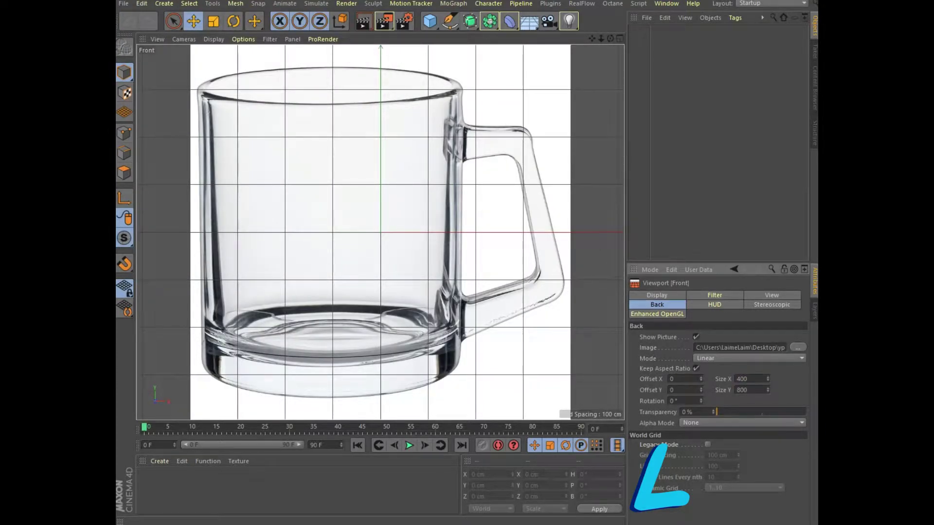
pyautogui.press('Return')
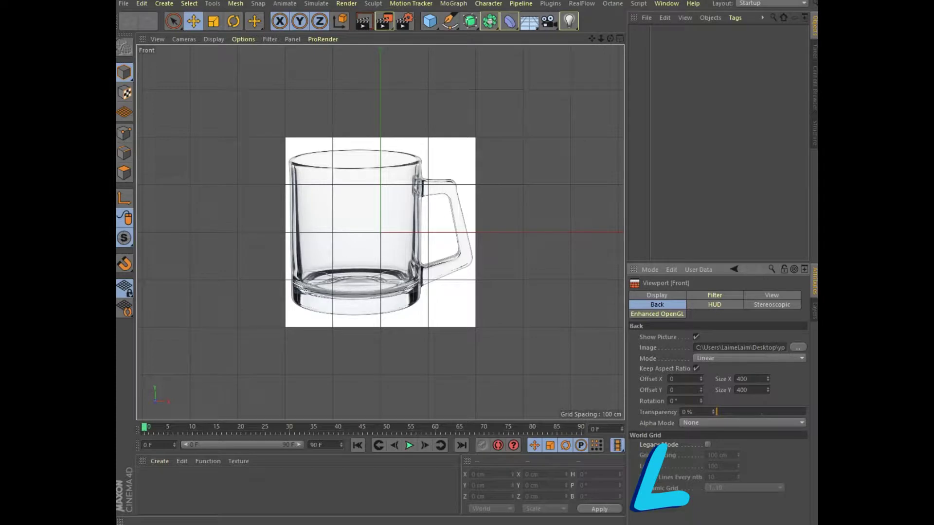
pyautogui.moveTo(701, 389); pyautogui.dragTo(700, 350)
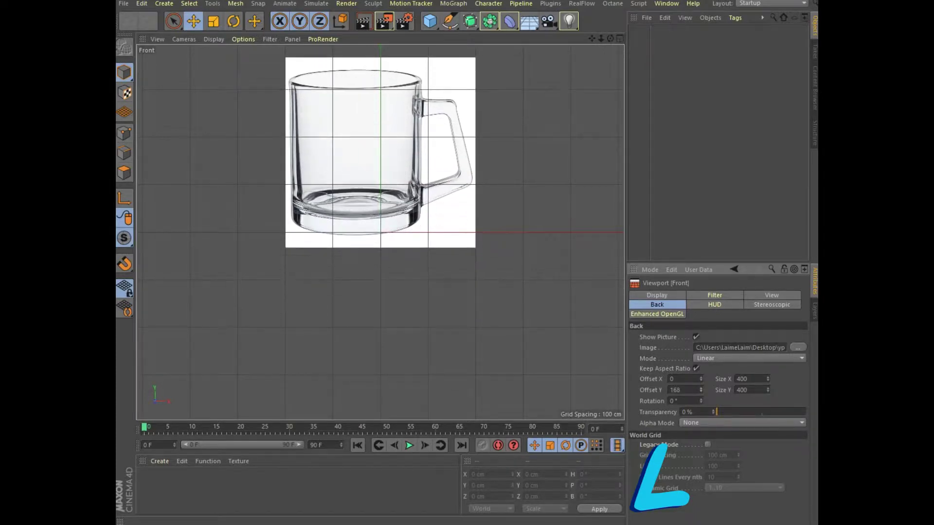
pyautogui.moveTo(701, 390); pyautogui.dragTo(701, 391)
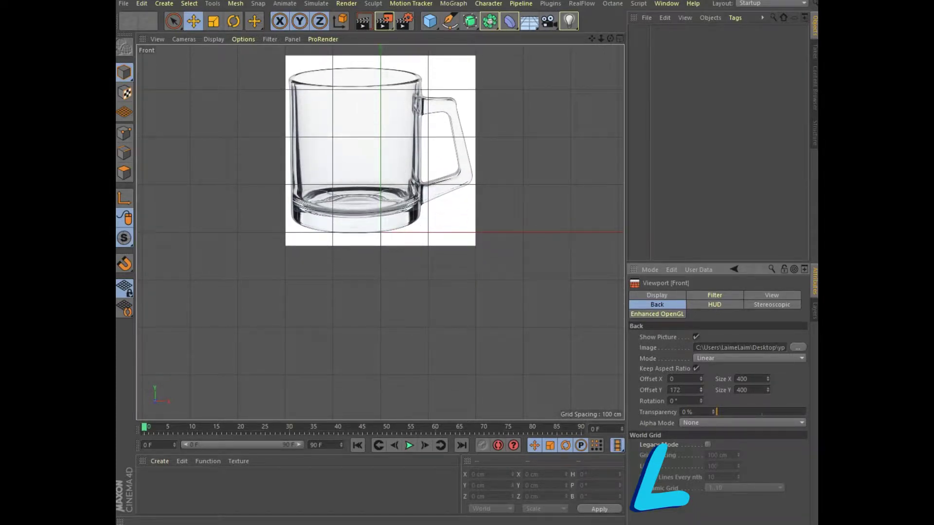
pyautogui.moveTo(700, 379); pyautogui.dragTo(700, 367)
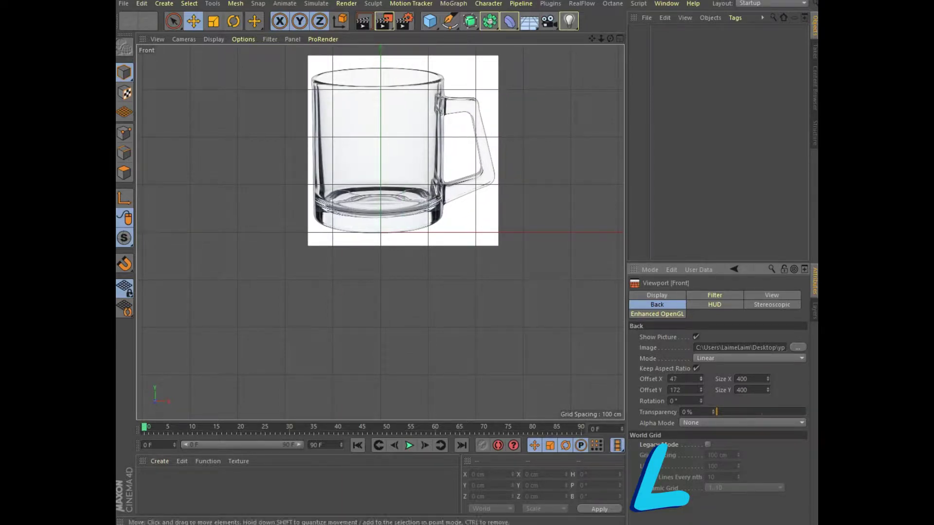
pyautogui.scroll(5, 451, 188)
pyautogui.scroll(-5, 380, 229)
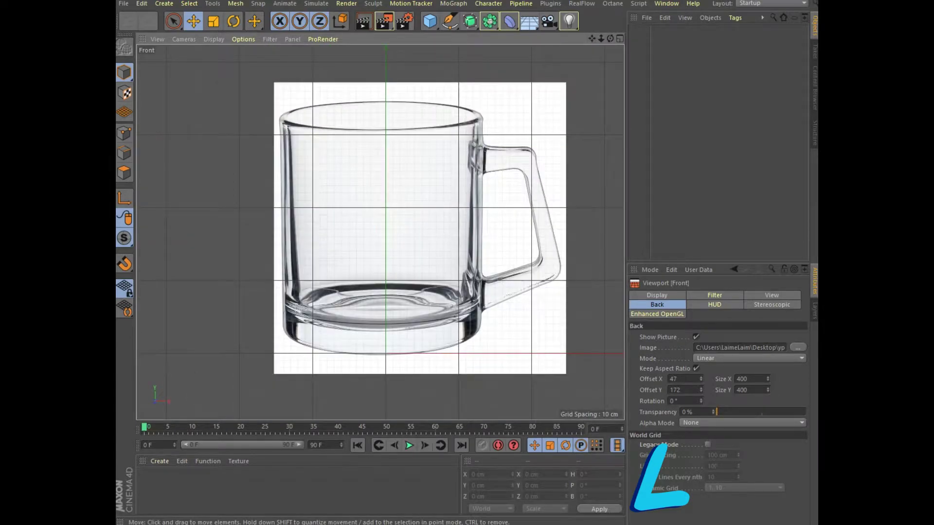
pyautogui.click(450, 21)
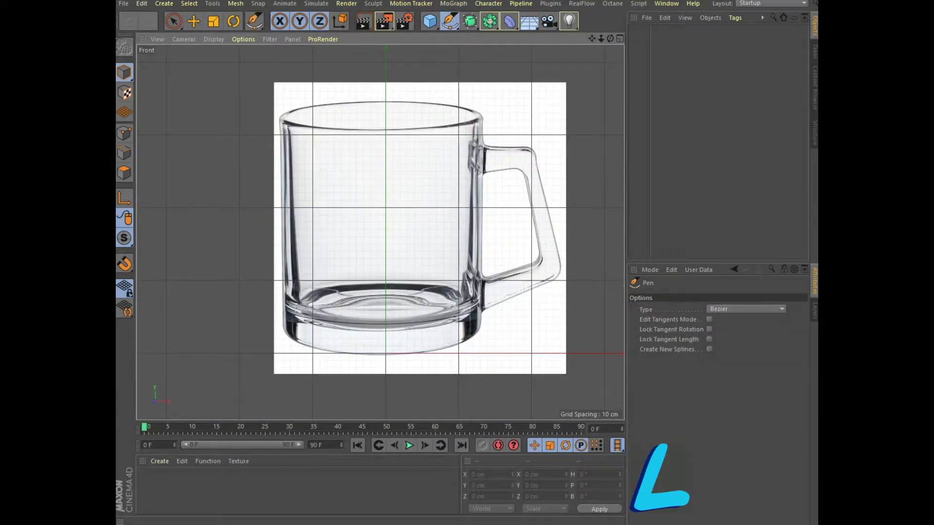
# Place Bezier points from the mug rim down the right wall and across the base to the centre axis
pyautogui.scroll(2, 479, 145)
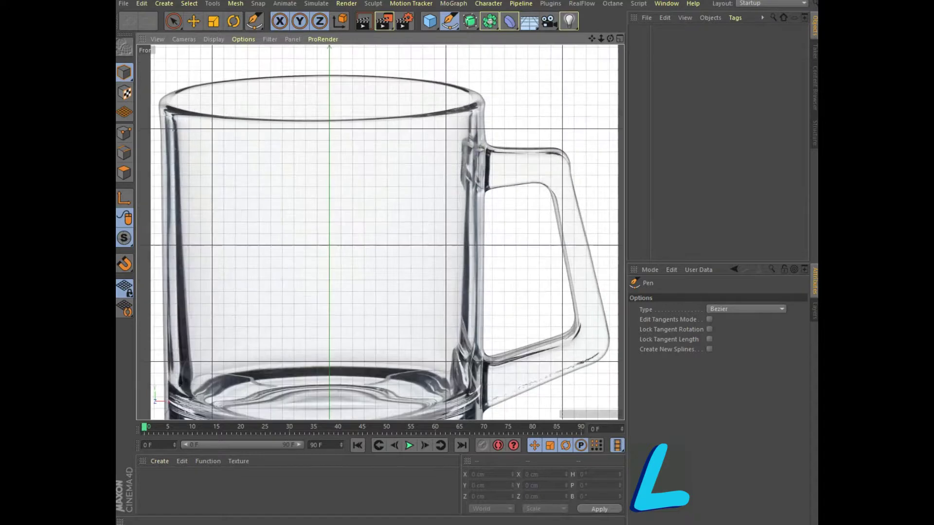
pyautogui.click(476, 91)
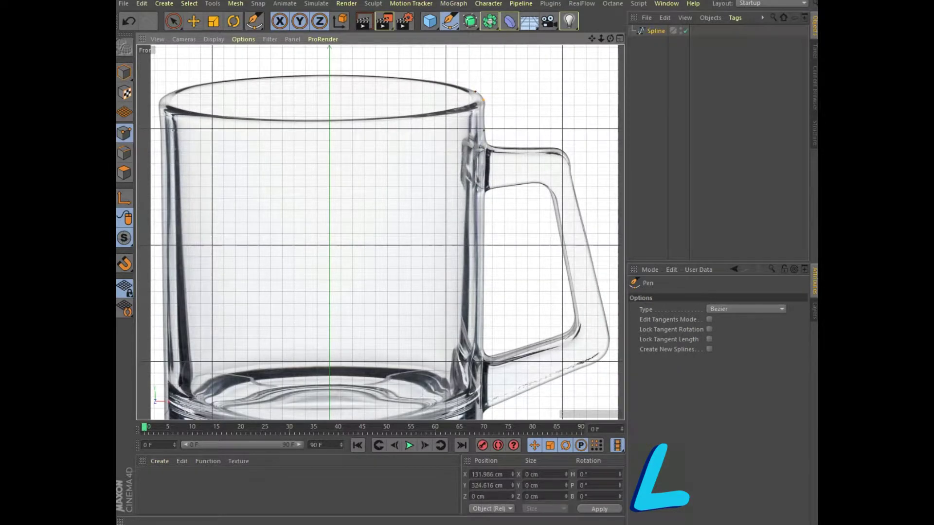
pyautogui.click(482, 236)
pyautogui.moveTo(483, 275)
pyautogui.mouseDown(button='middle')
pyautogui.moveTo(466, 226)
pyautogui.moveTo(459, 102)
pyautogui.mouseUp(button='middle')
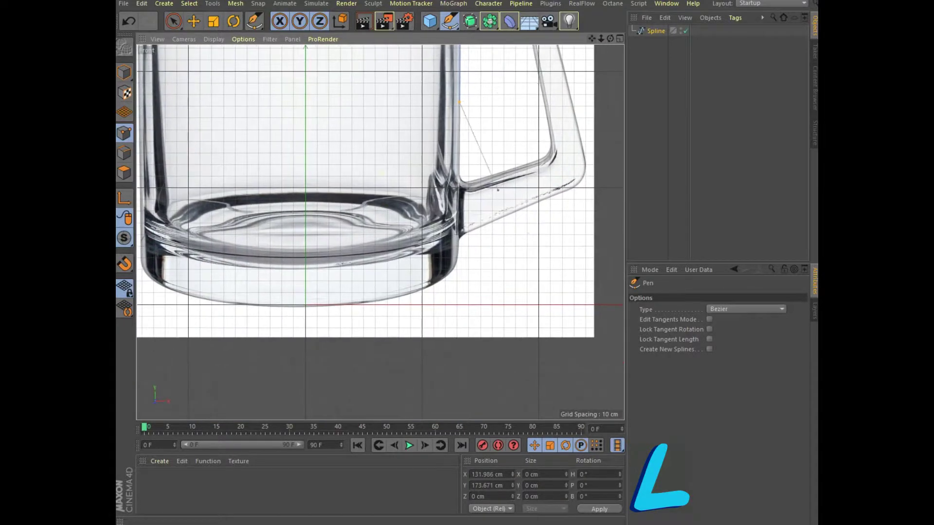
pyautogui.click(457, 250)
pyautogui.click(451, 270)
pyautogui.click(422, 289)
pyautogui.click(390, 298)
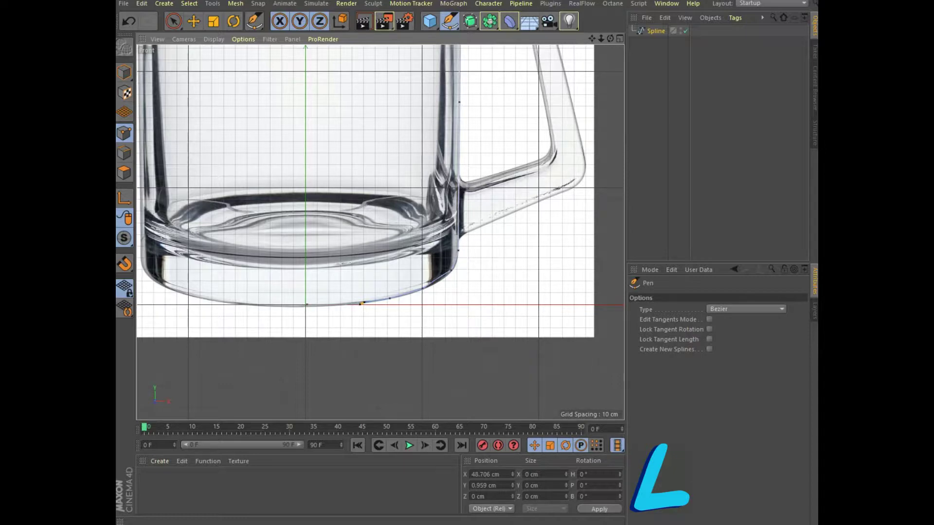
pyautogui.rightClick(277, 281)
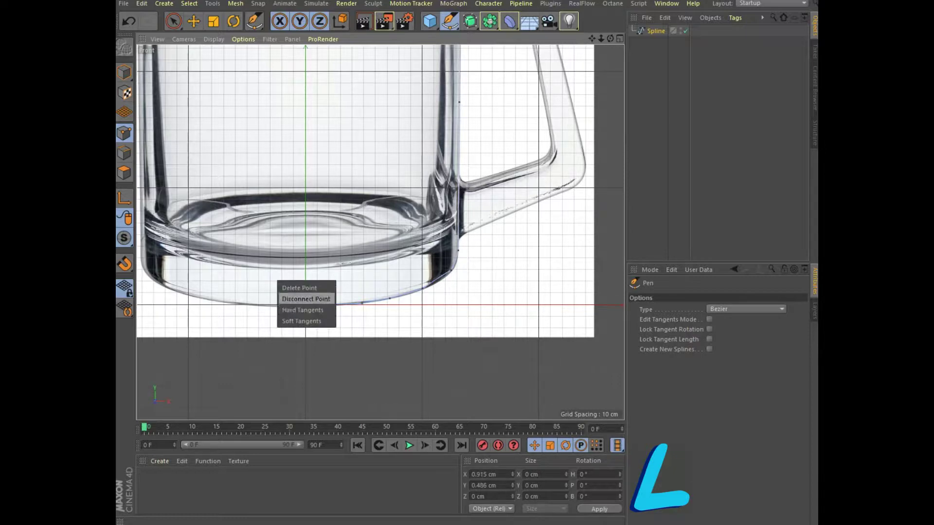
pyautogui.click(302, 298)
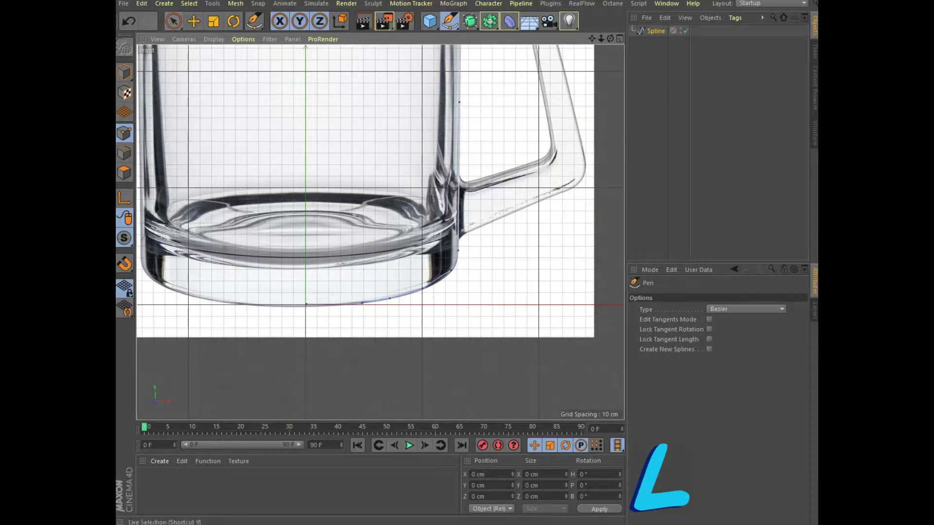
pyautogui.click(174, 21)
# Select all profile spline points and chamfer them with a 7 cm radius
pyautogui.click(189, 3)
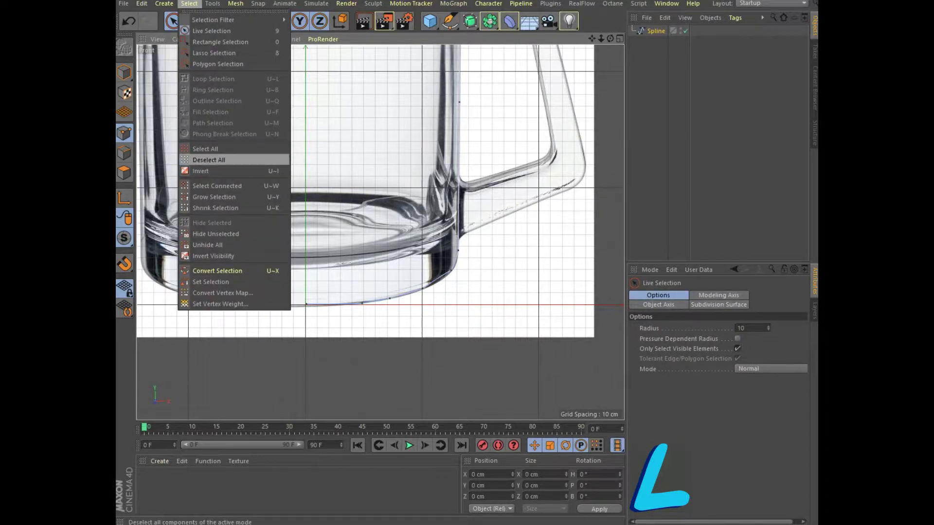
pyautogui.click(205, 149)
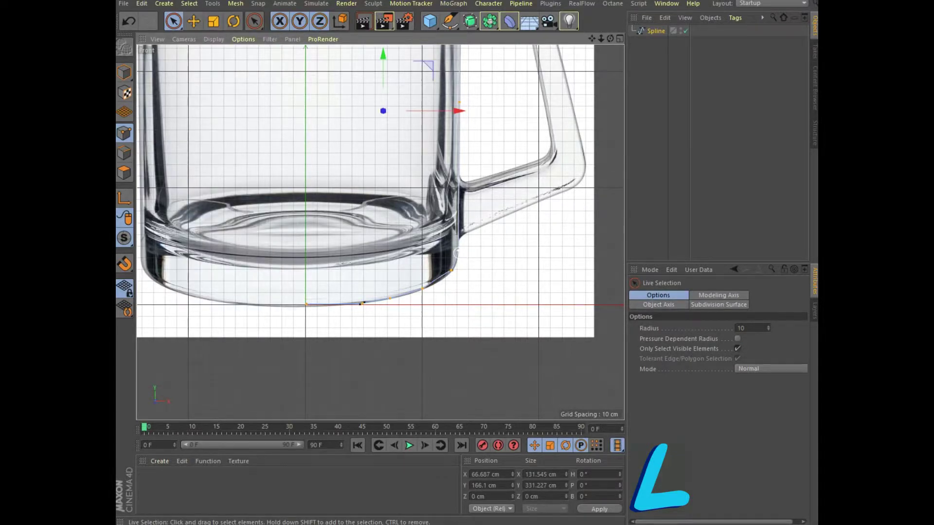
pyautogui.rightClick(456, 252)
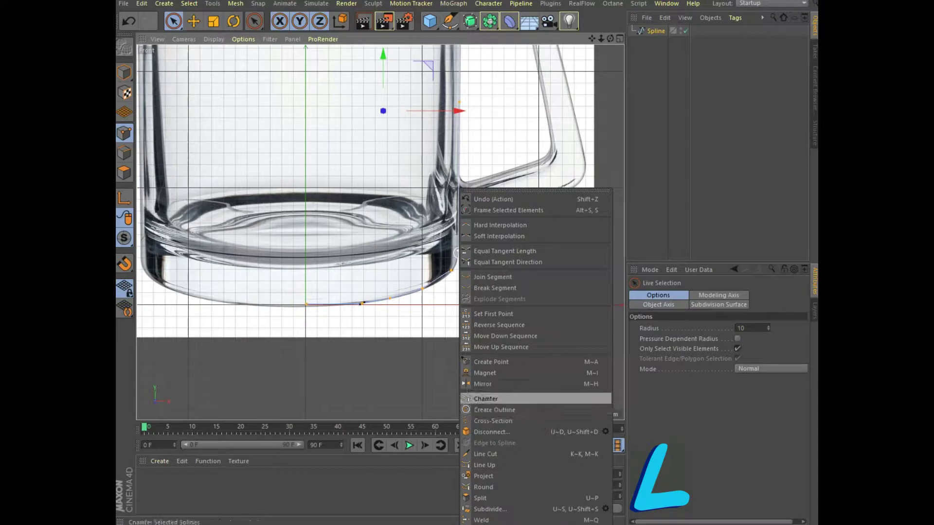
pyautogui.click(486, 399)
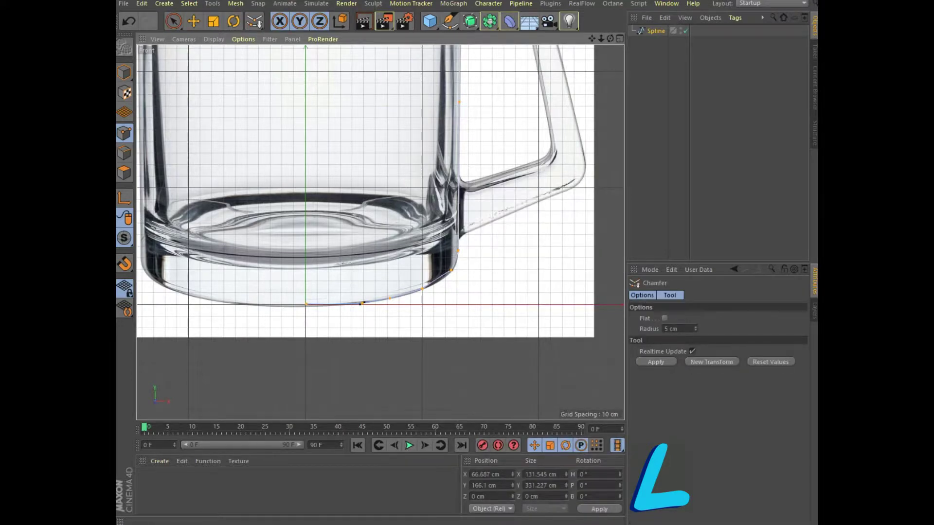
pyautogui.doubleClick(666, 329)
pyautogui.write('7')
pyautogui.click(656, 362)
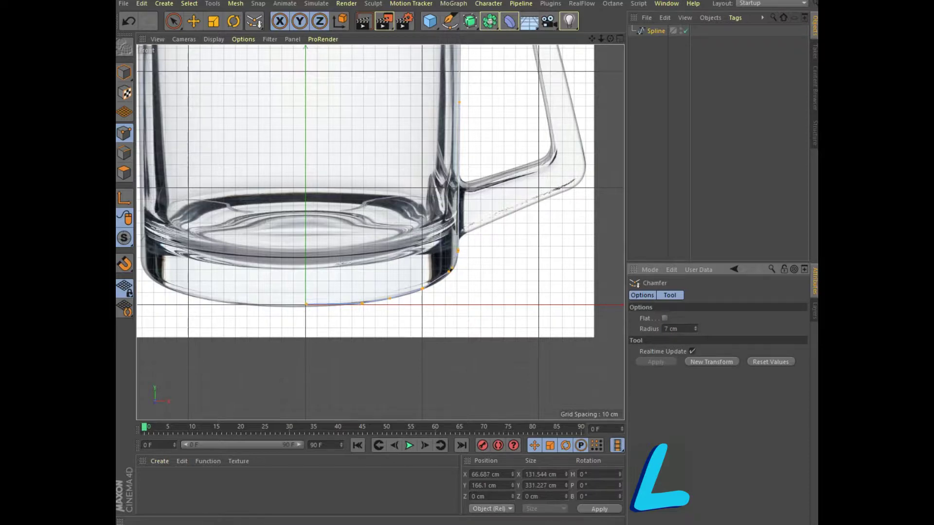
# Raise the point on the base curve slightly
pyautogui.keyDown('alt'); pyautogui.moveTo(364, 194); pyautogui.dragTo(362, 265, button='middle'); pyautogui.keyUp('alt')
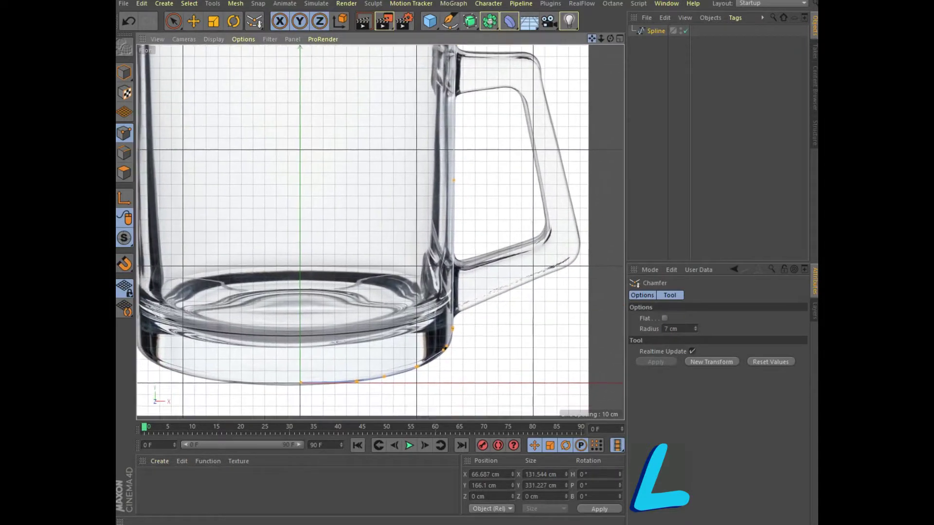
pyautogui.press('space')
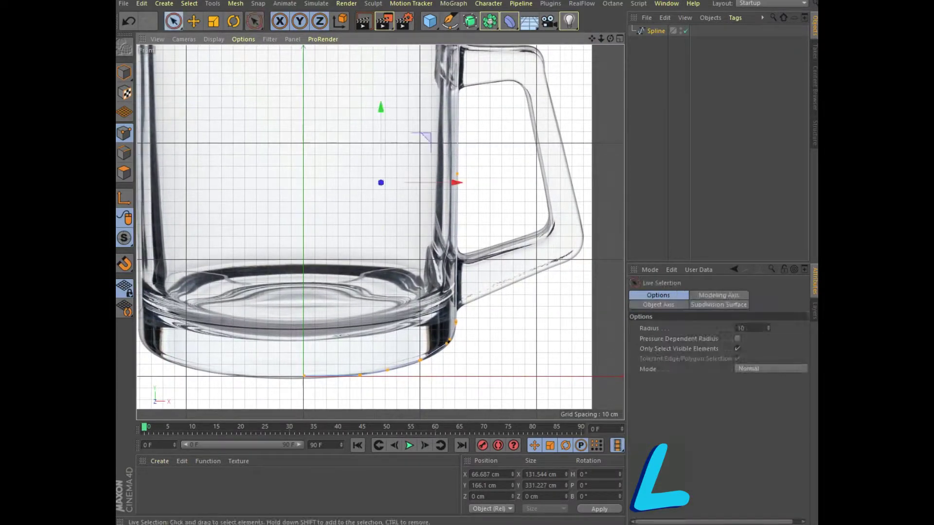
pyautogui.click(420, 362)
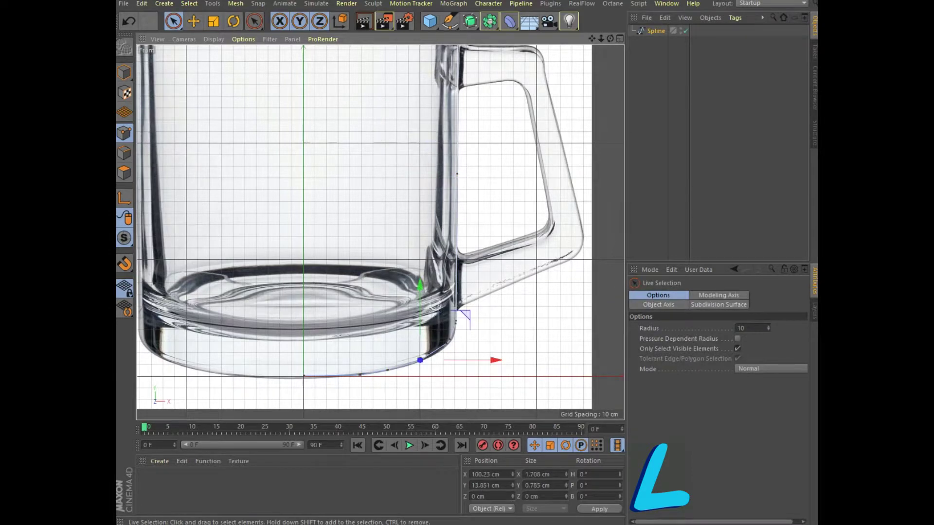
pyautogui.moveTo(420, 364); pyautogui.dragTo(420, 361)
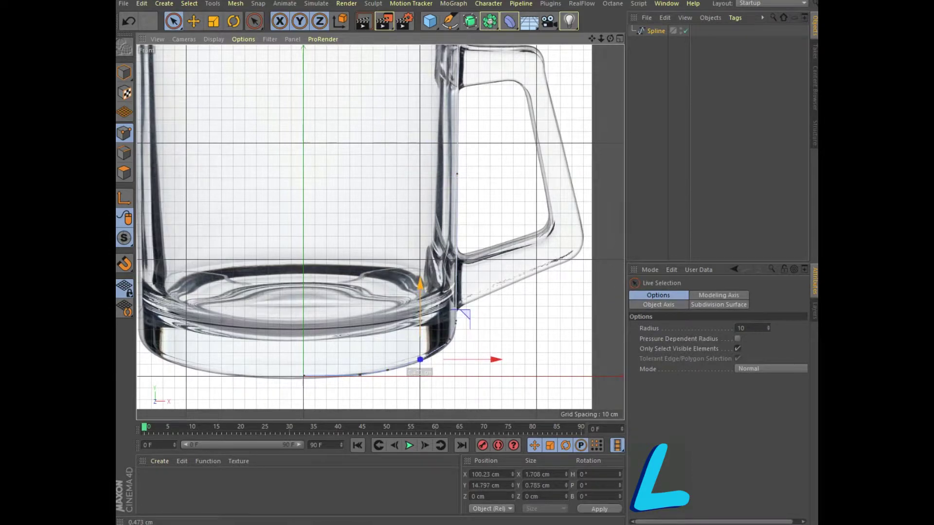
pyautogui.scroll(-4, 465, 317)
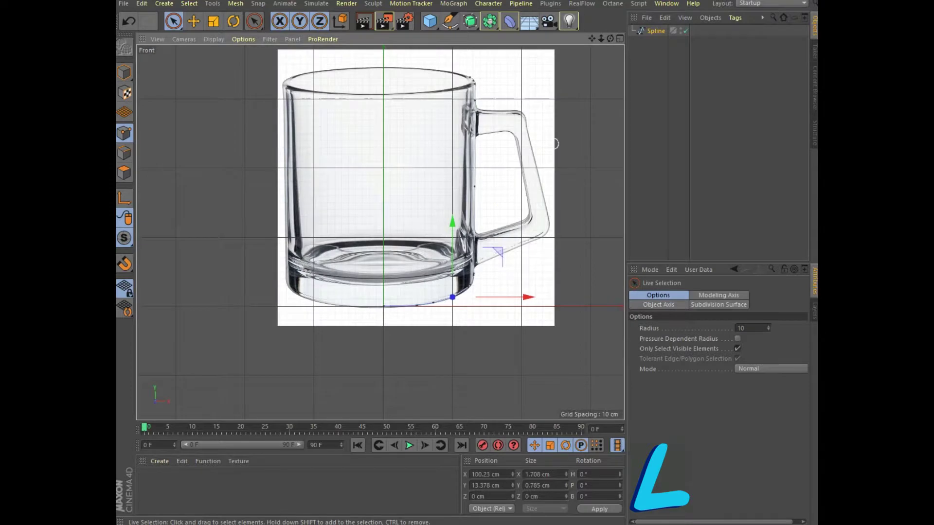
# Lathe the profile spline into a mug body and view it in a maximized Perspective view
pyautogui.click(655, 31)
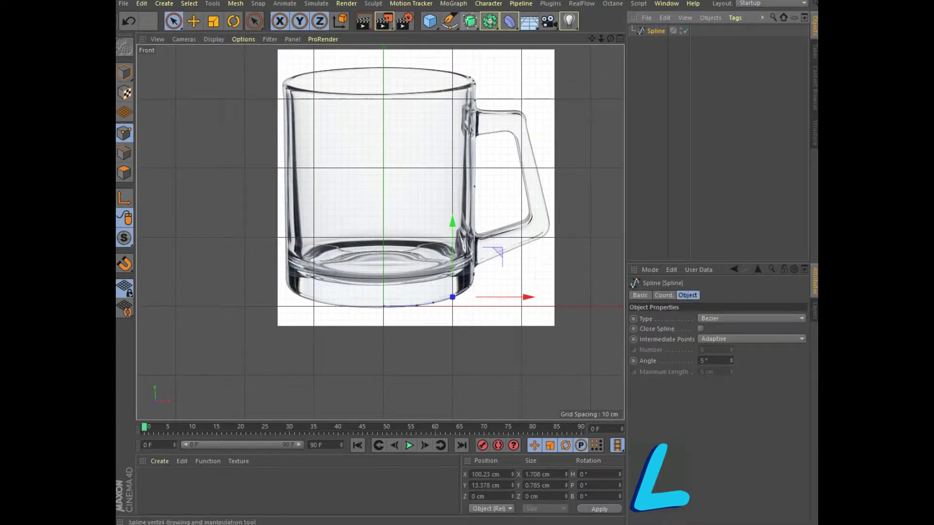
pyautogui.click(489, 21)
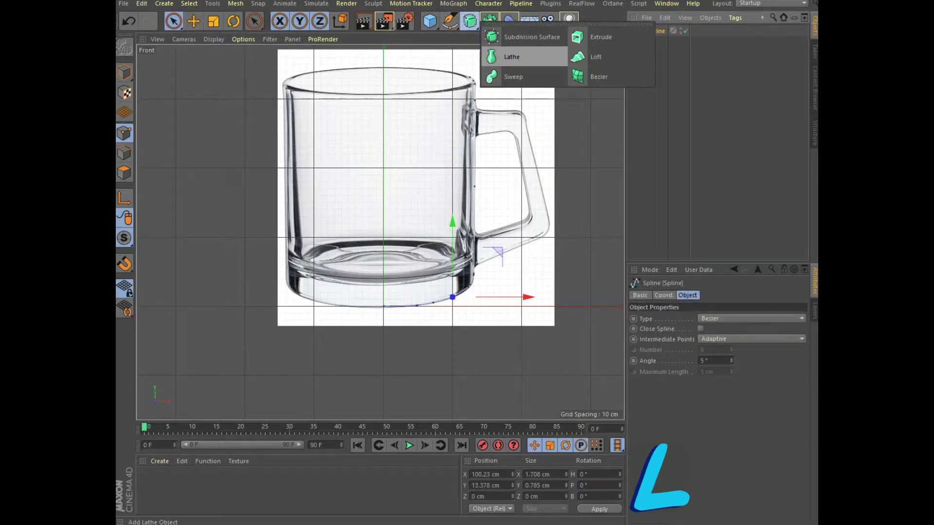
pyautogui.click(511, 57)
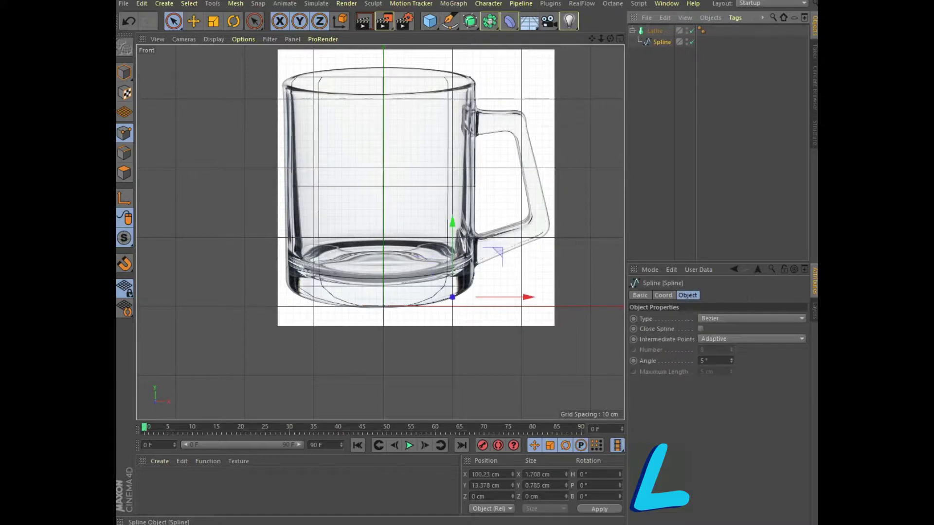
pyautogui.middleClick(406, 162)
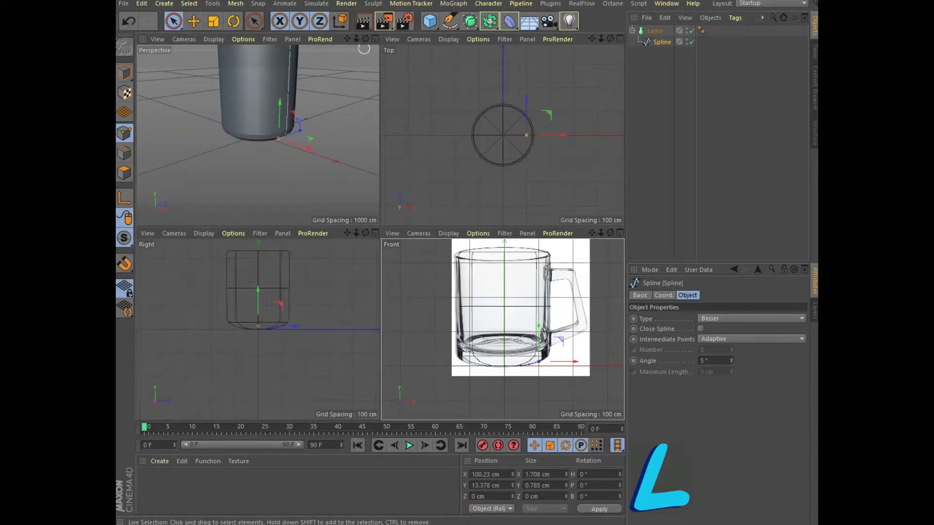
pyautogui.middleClick(364, 50)
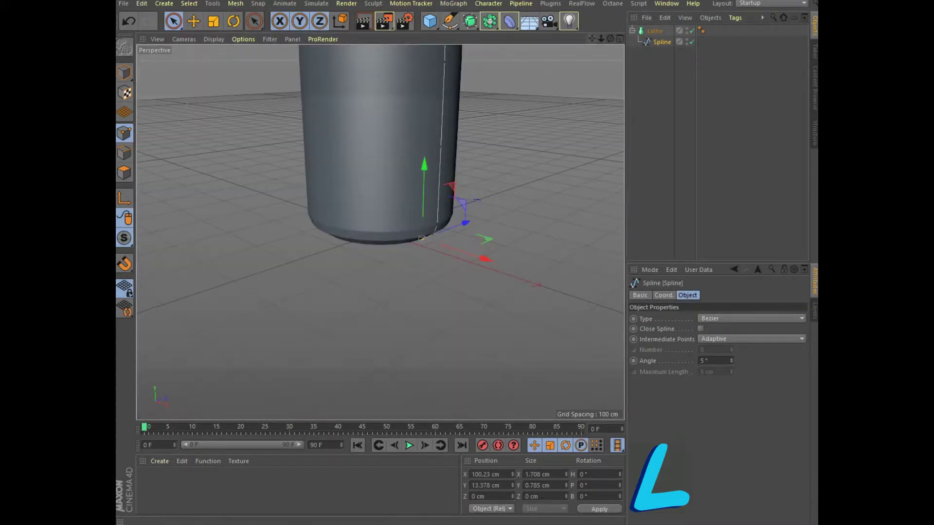
pyautogui.moveTo(601, 38); pyautogui.dragTo(583, 46)
pyautogui.keyDown('alt'); pyautogui.moveTo(362, 337); pyautogui.dragTo(380, 232); pyautogui.keyUp('alt')
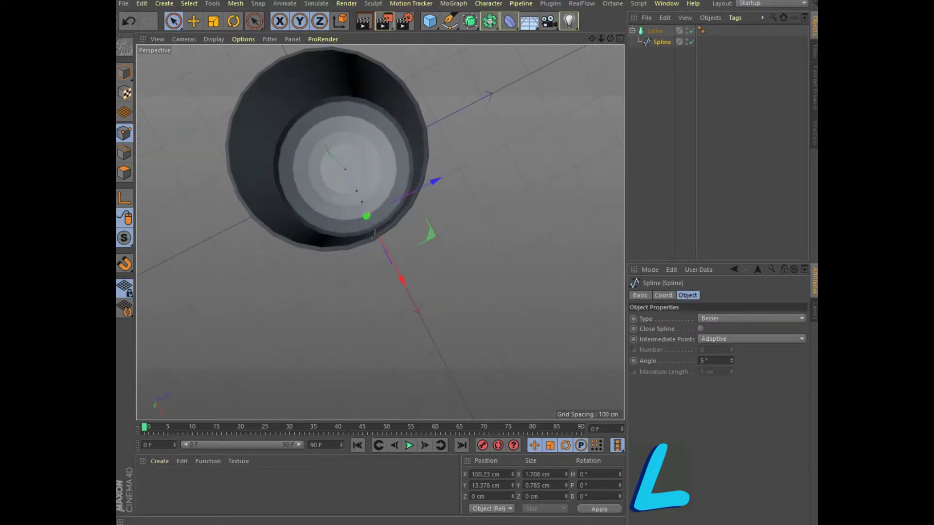
# Set the spline's intermediate points to Uniform with Number 8
pyautogui.click(752, 338)
pyautogui.click(714, 372)
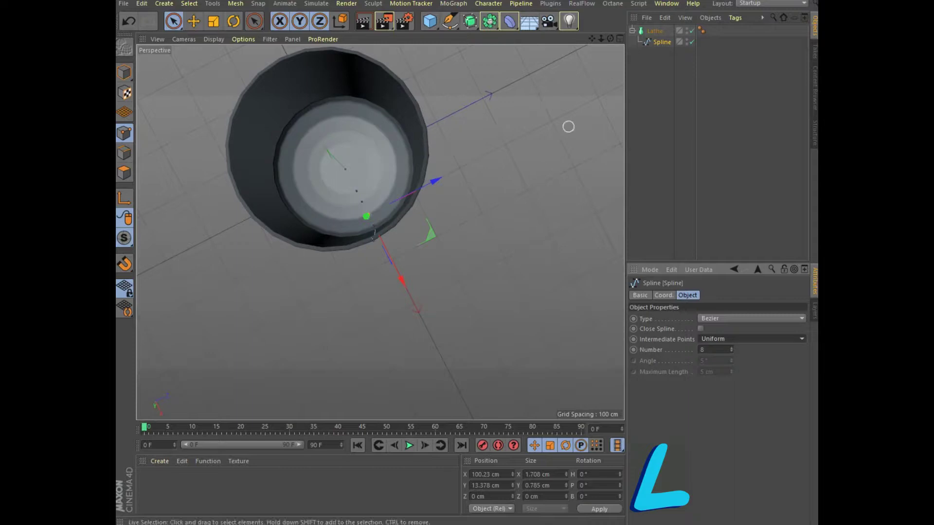
pyautogui.keyDown('alt'); pyautogui.moveTo(374, 234); pyautogui.dragTo(377, 229); pyautogui.keyUp('alt')
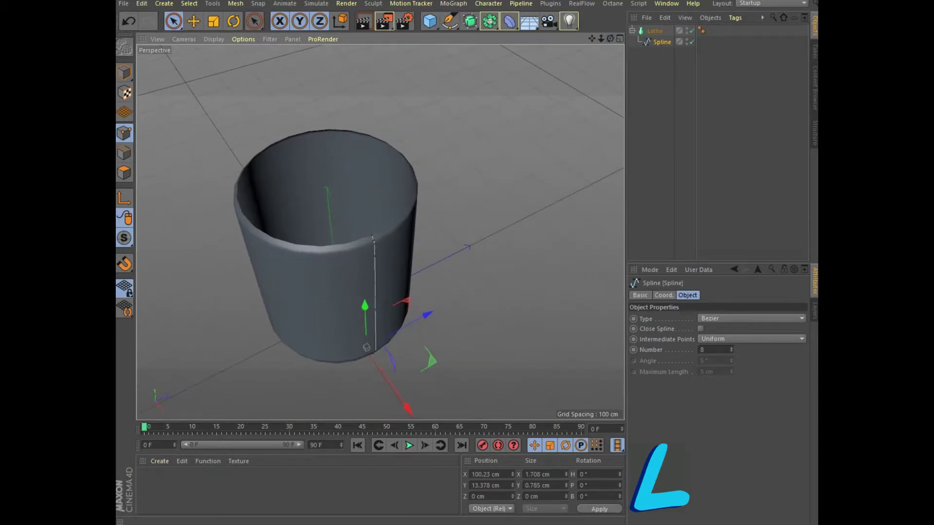
pyautogui.click(654, 30)
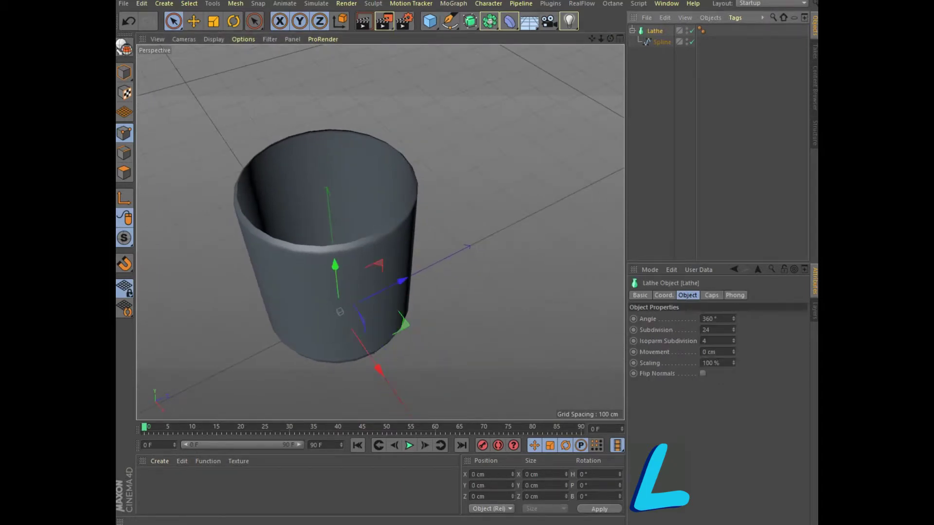
# Set the Lathe subdivisions to 126
pyautogui.write('36')
pyautogui.press('Return')
pyautogui.press('Up')
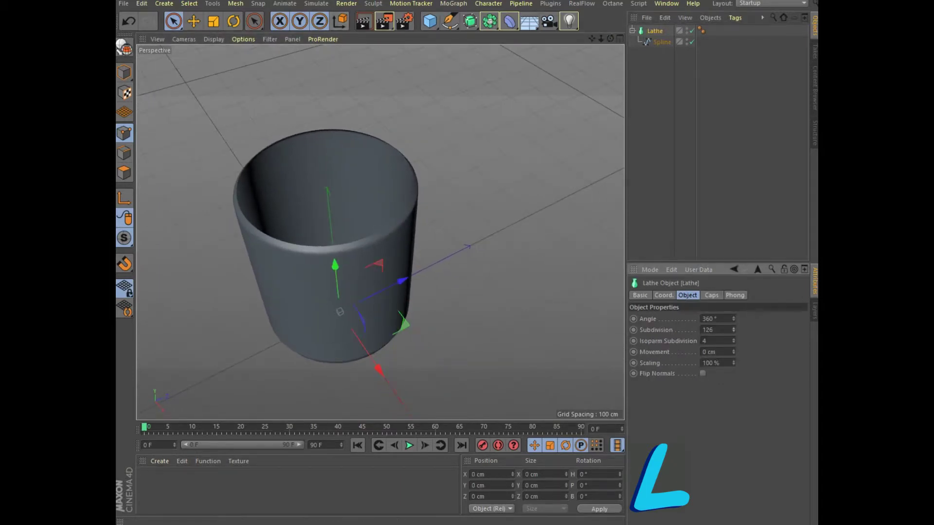
# Put the Lathe inside a Cloth Surface with 5 cm thickness
pyautogui.click(316, 3)
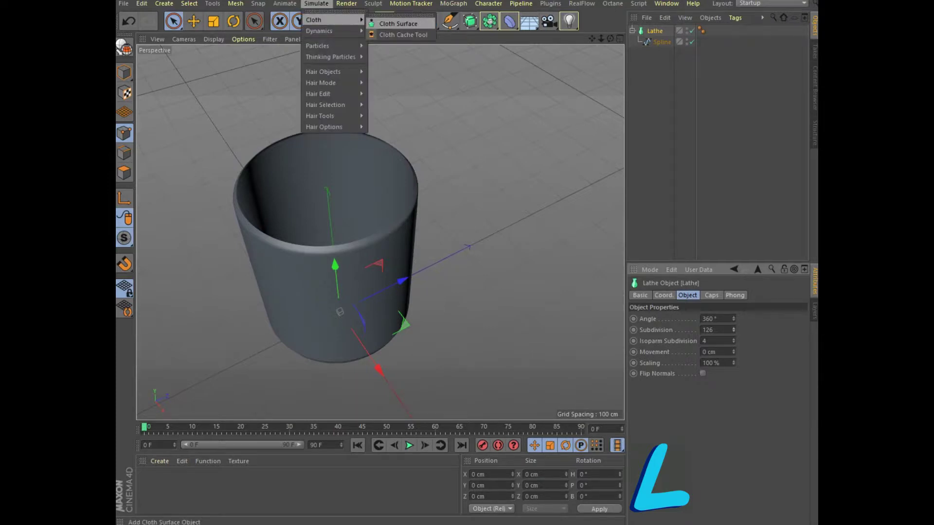
pyautogui.click(389, 24)
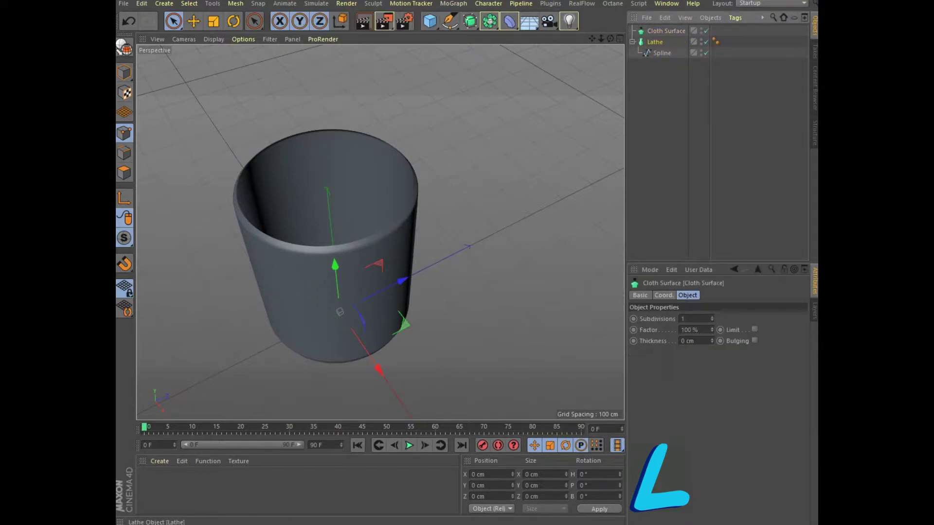
pyautogui.moveTo(654, 42); pyautogui.dragTo(666, 30)
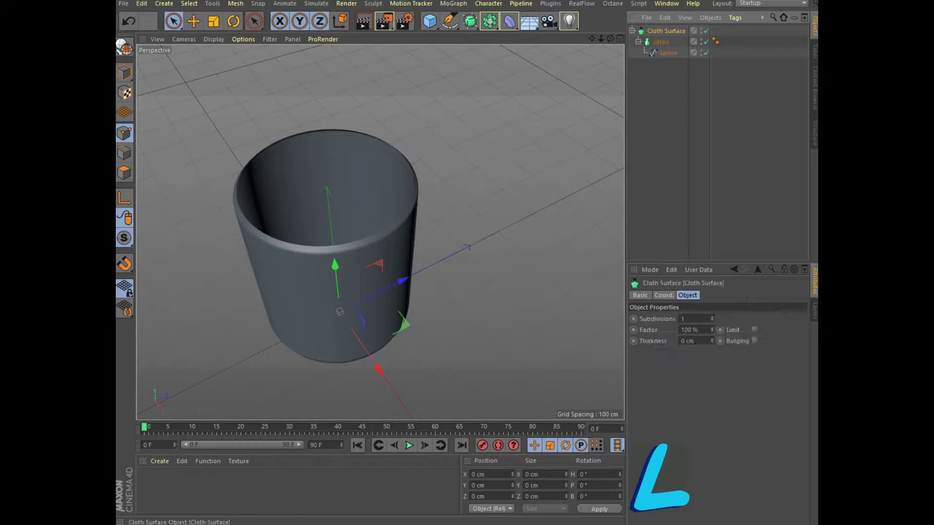
pyautogui.moveTo(711, 341); pyautogui.dragTo(711, 330)
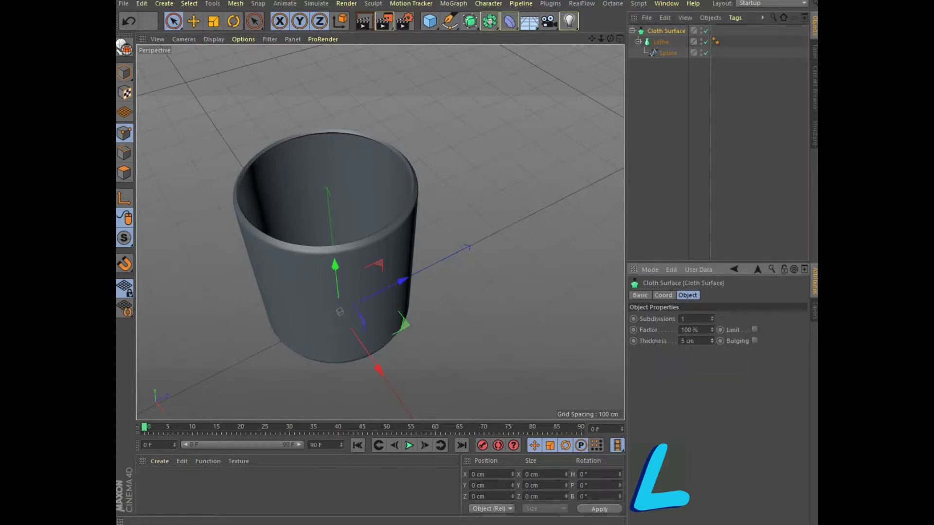
pyautogui.keyDown('alt'); pyautogui.moveTo(380, 232); pyautogui.dragTo(380, 232); pyautogui.keyUp('alt')
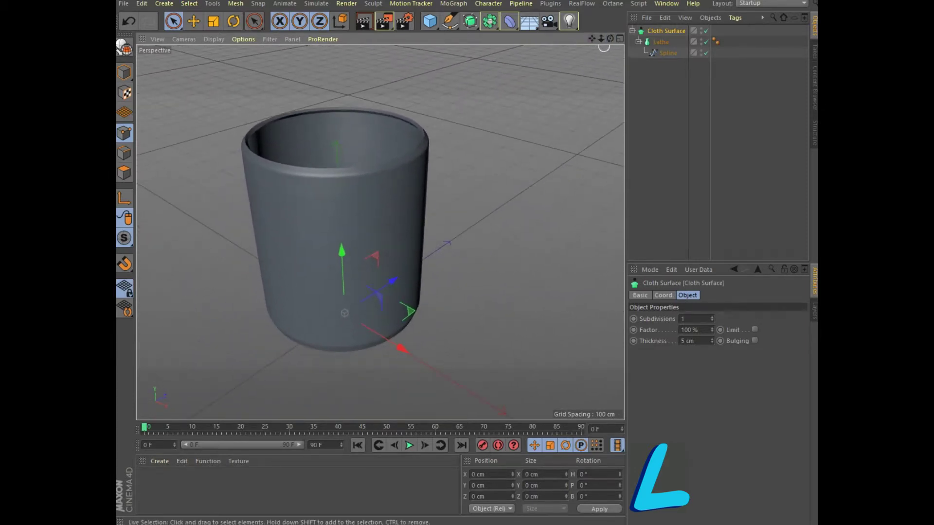
pyautogui.press('F5')
# Hide the Cloth Surface mug body and zoom the maximized Front view onto the reference photo
pyautogui.click(632, 31)
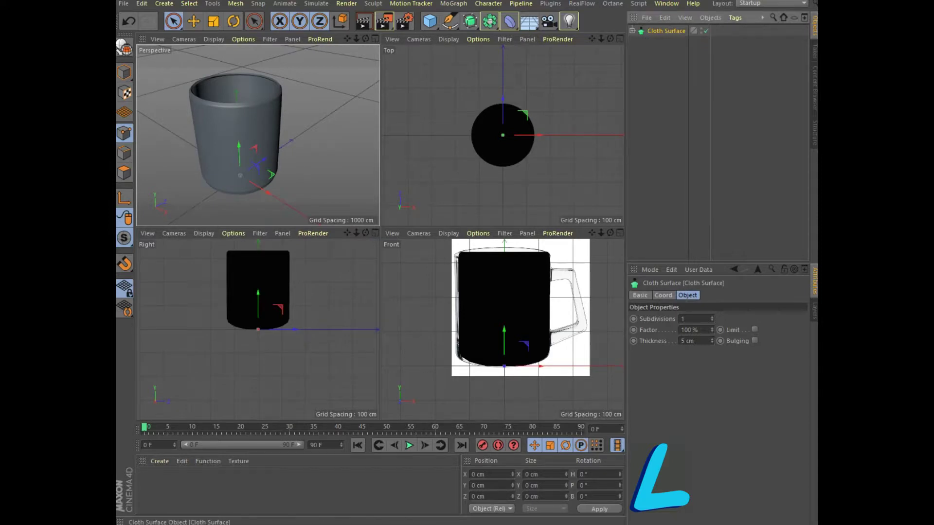
pyautogui.click(700, 29)
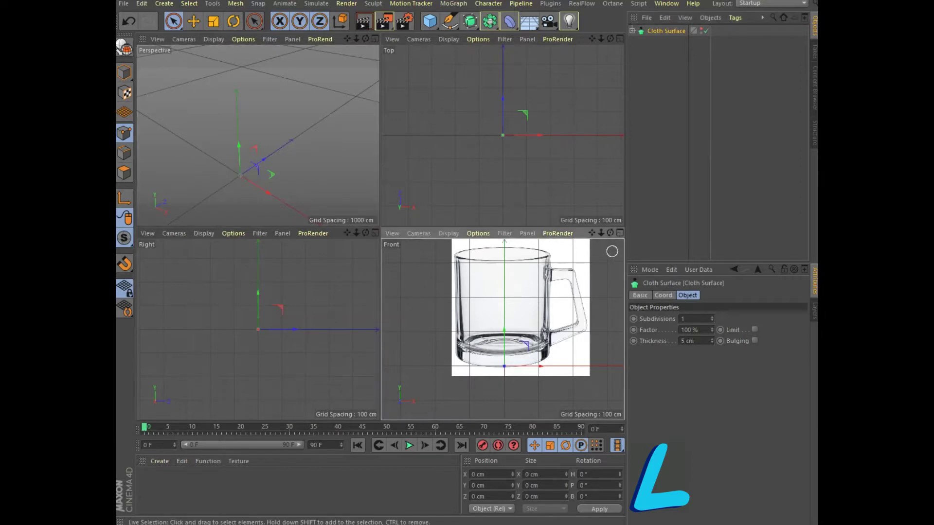
pyautogui.click(620, 233)
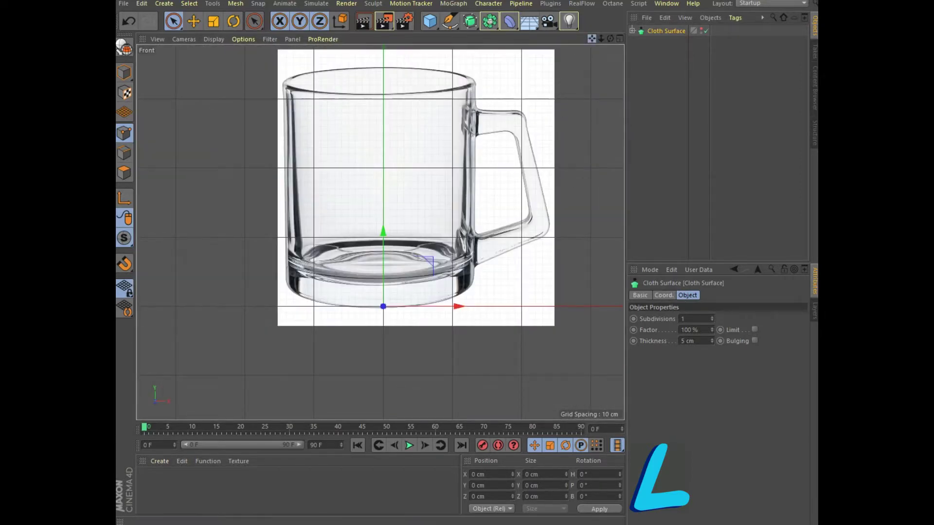
pyautogui.moveTo(592, 38); pyautogui.dragTo(562, 100)
pyautogui.scroll(3, 416, 151)
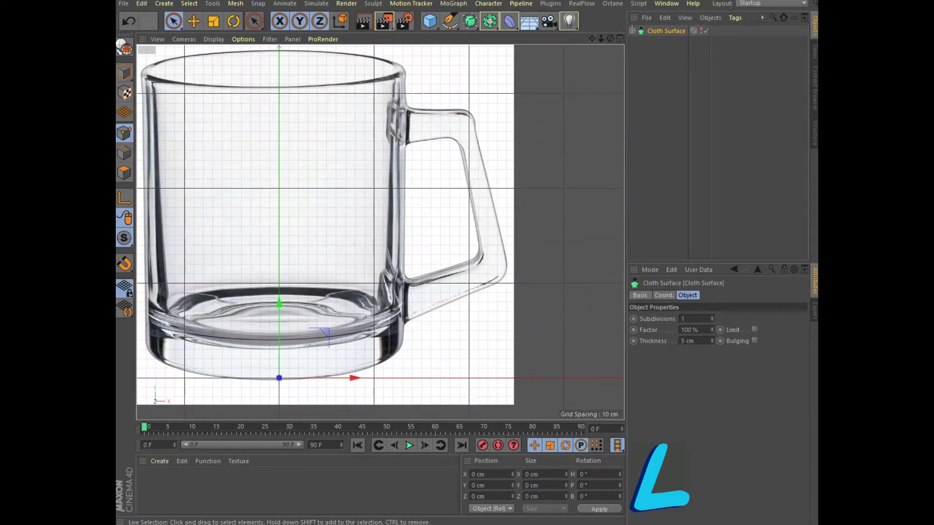
pyautogui.click(449, 20)
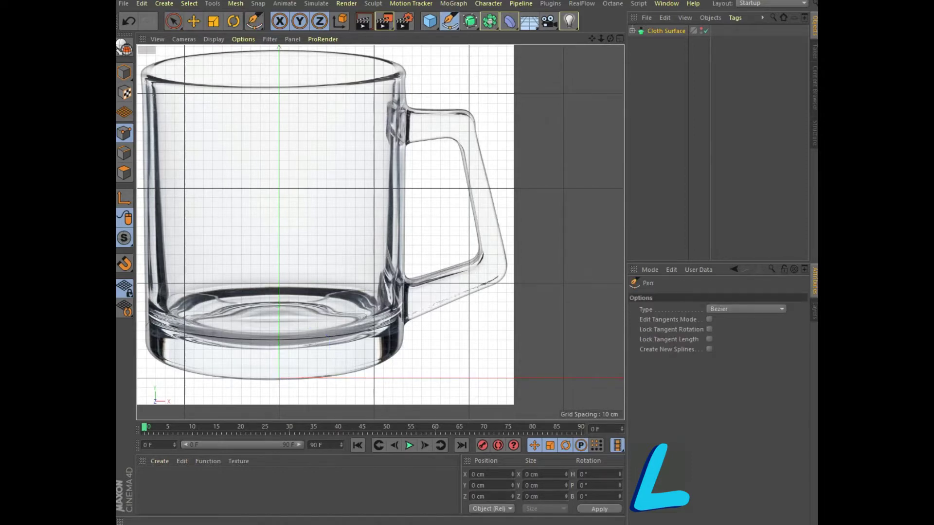
# Trace the mug handle with four Bezier points from the top join to the bottom join
pyautogui.click(399, 126)
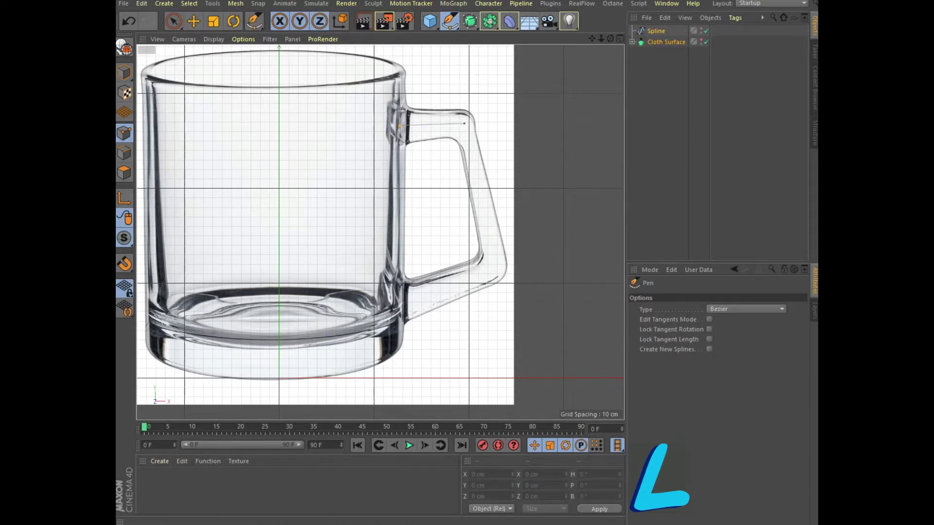
pyautogui.click(465, 124)
pyautogui.click(496, 261)
pyautogui.click(402, 308)
# Select all handle spline points and chamfer them with a 19 cm radius
pyautogui.click(173, 21)
pyautogui.click(188, 4)
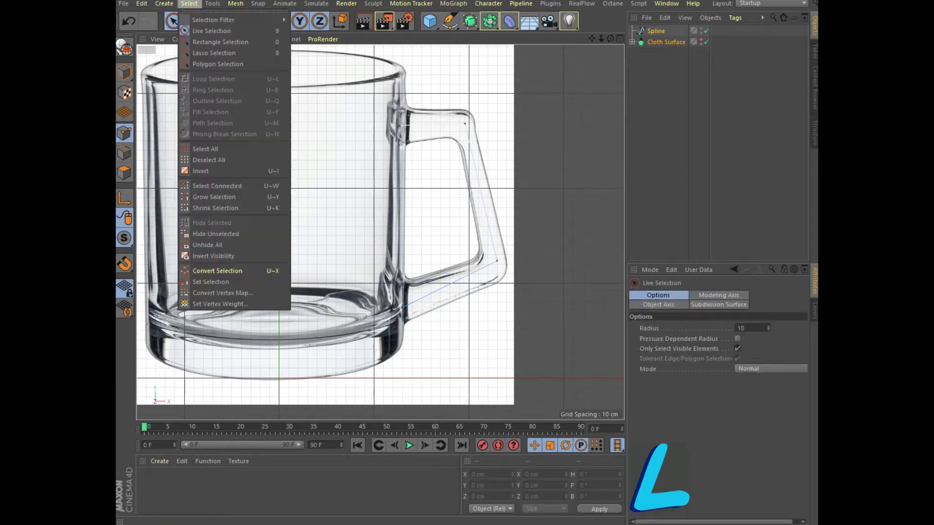
pyautogui.click(205, 149)
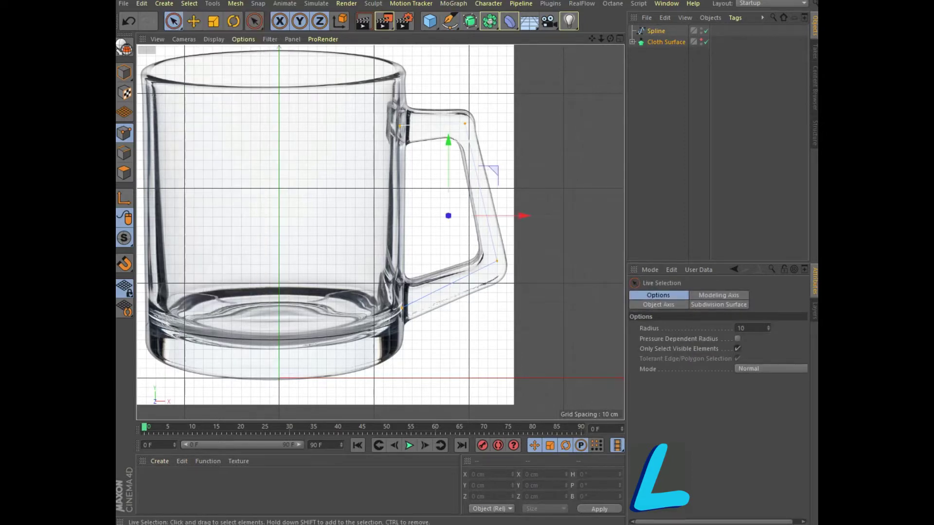
pyautogui.rightClick(460, 124)
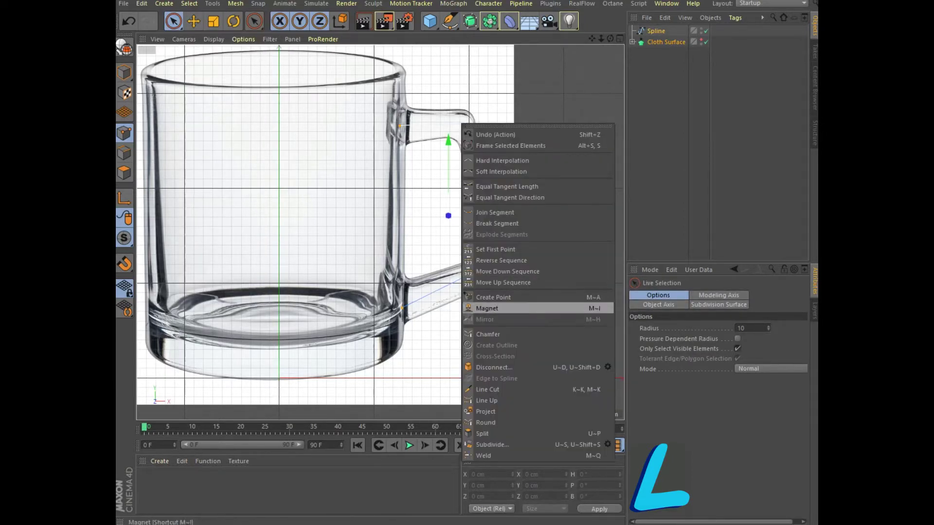
pyautogui.click(488, 334)
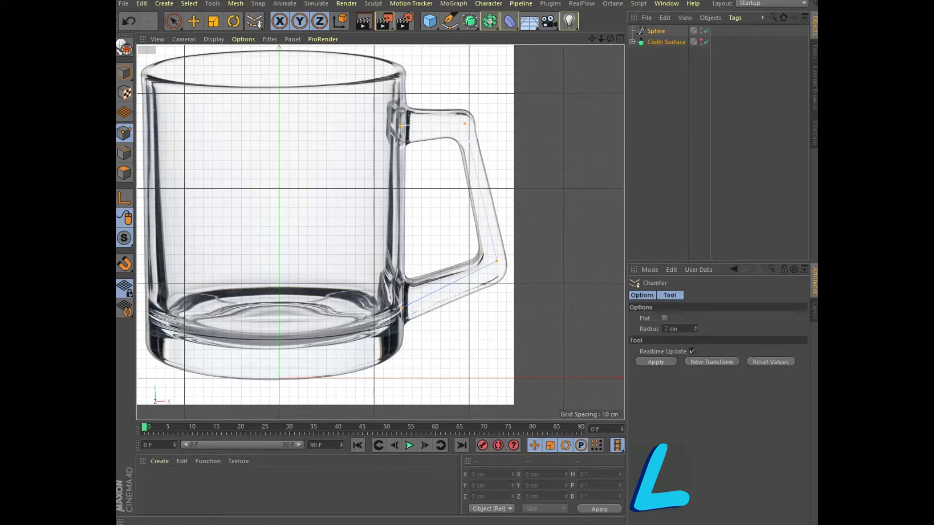
pyautogui.click(655, 362)
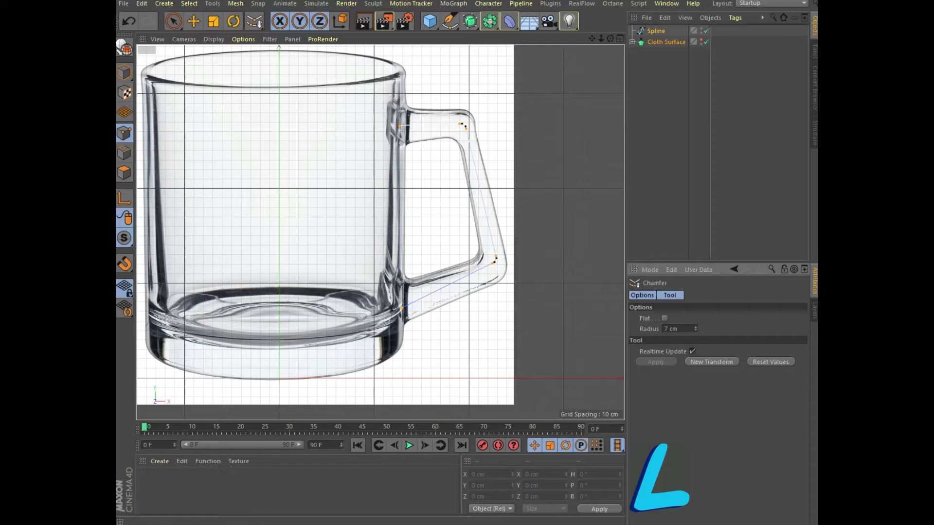
pyautogui.moveTo(534, 243); pyautogui.dragTo(564, 243)
pyautogui.moveTo(564, 243); pyautogui.dragTo(555, 243)
pyautogui.moveTo(555, 243)
pyautogui.mouseDown()
pyautogui.moveTo(515, 243)
pyautogui.moveTo(544, 243)
pyautogui.mouseUp()
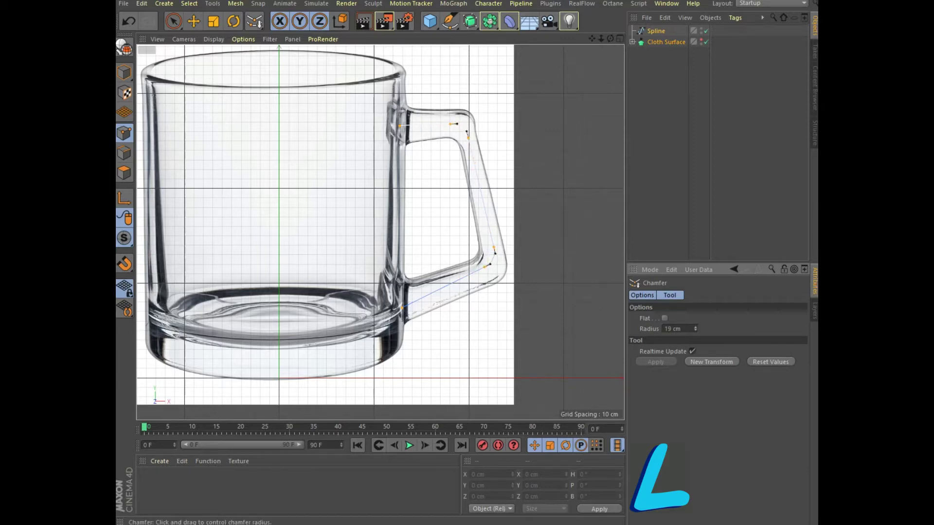
pyautogui.click(449, 21)
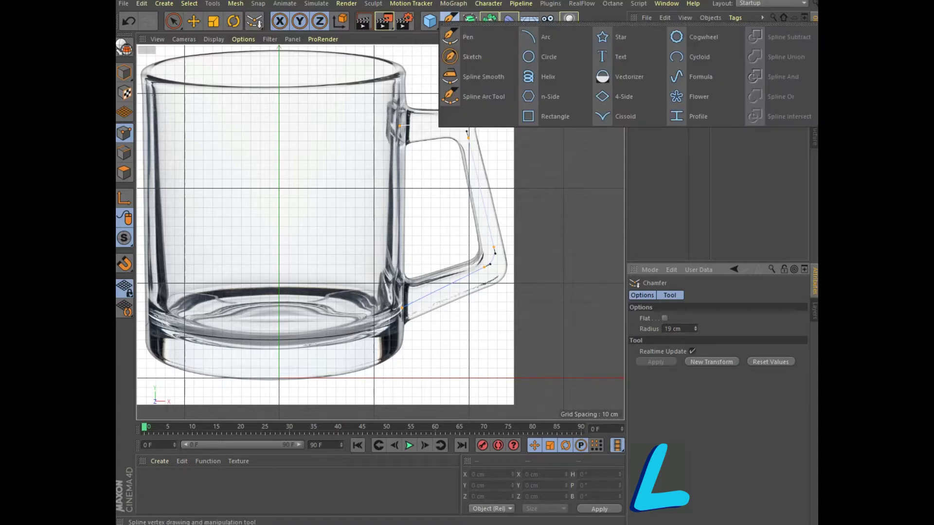
# Add a 10 cm n-Side and a Sweep, placing the n-Side and handle spline inside it
pyautogui.click(550, 97)
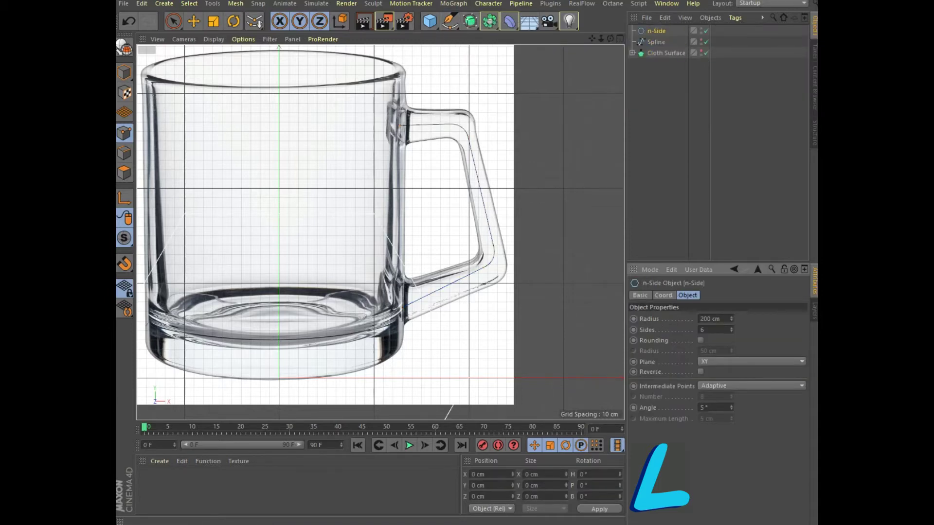
pyautogui.write('1')
pyautogui.press('F5')
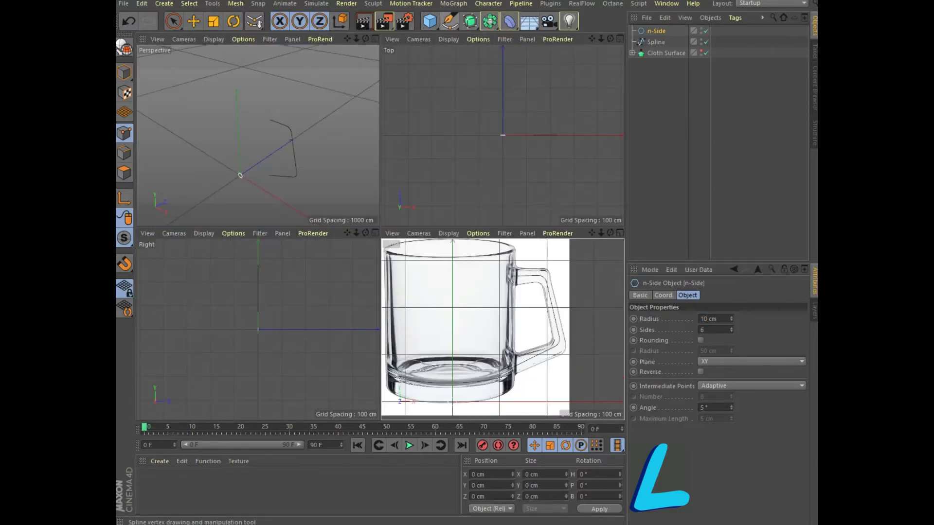
pyautogui.moveTo(470, 21); pyautogui.dragTo(506, 77)
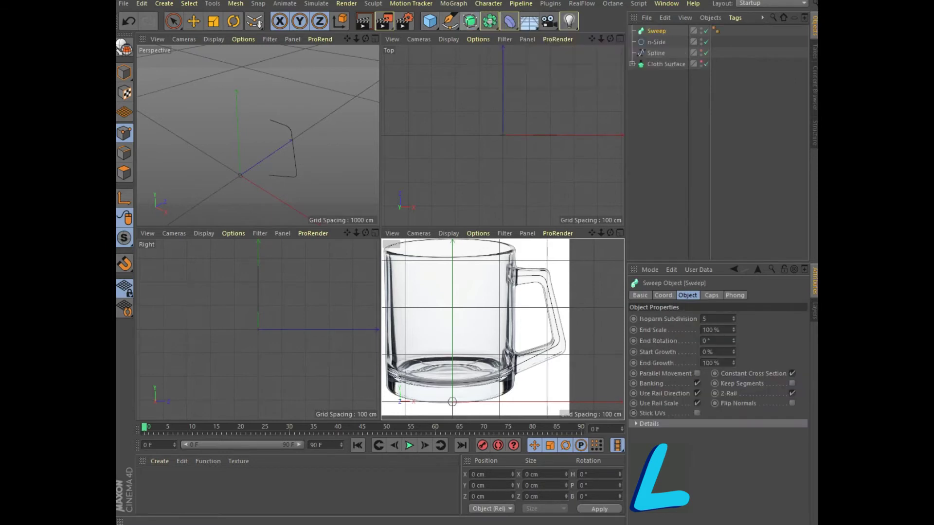
pyautogui.moveTo(656, 42)
pyautogui.mouseDown()
pyautogui.moveTo(656, 28)
pyautogui.moveTo(663, 47)
pyautogui.mouseUp()
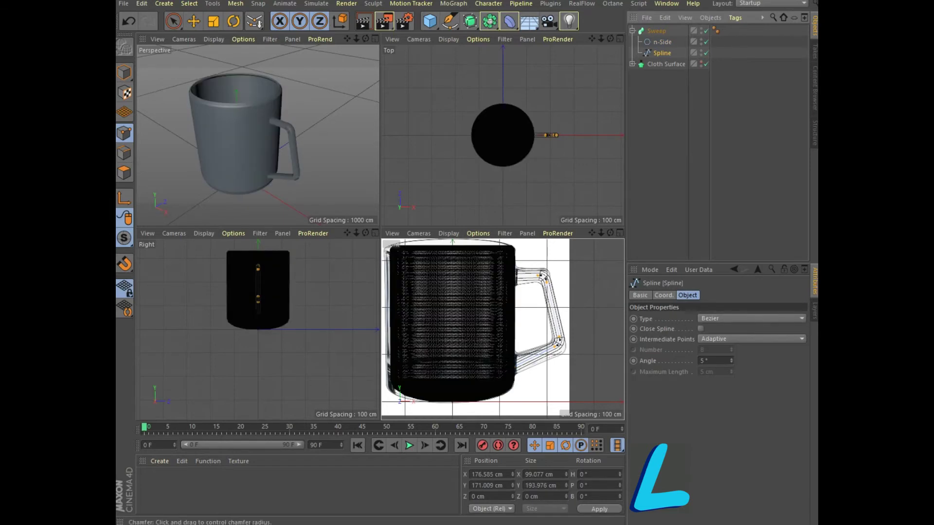
pyautogui.press('F1')
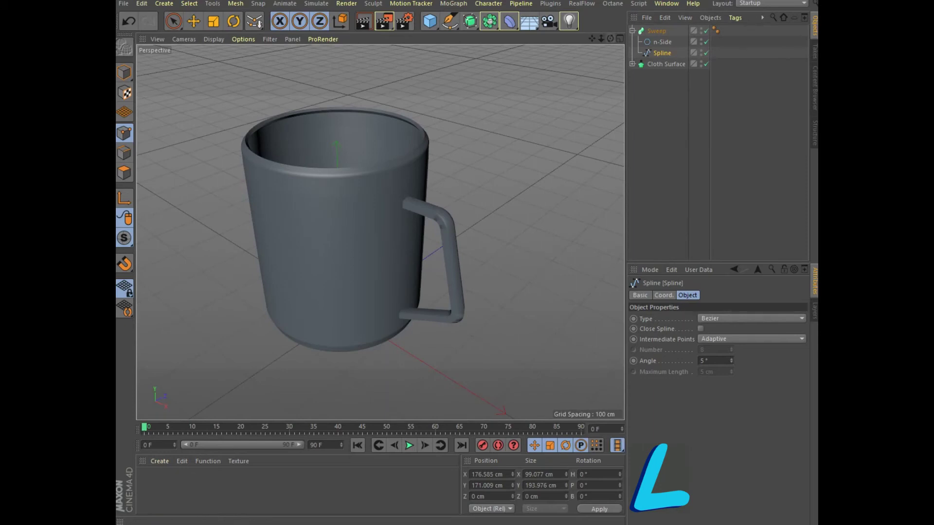
# Increase the handle's n-Side radius to 15 cm
pyautogui.moveTo(611, 38); pyautogui.dragTo(585, 46)
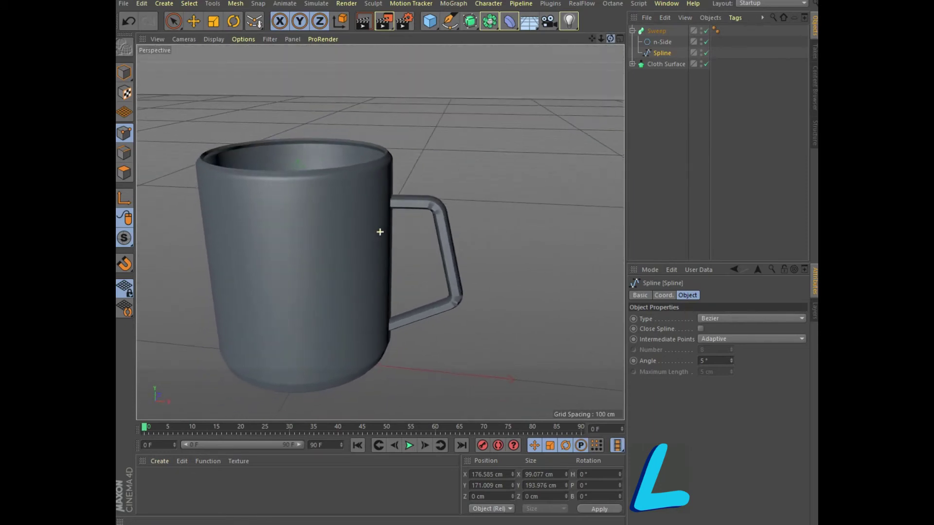
pyautogui.click(662, 43)
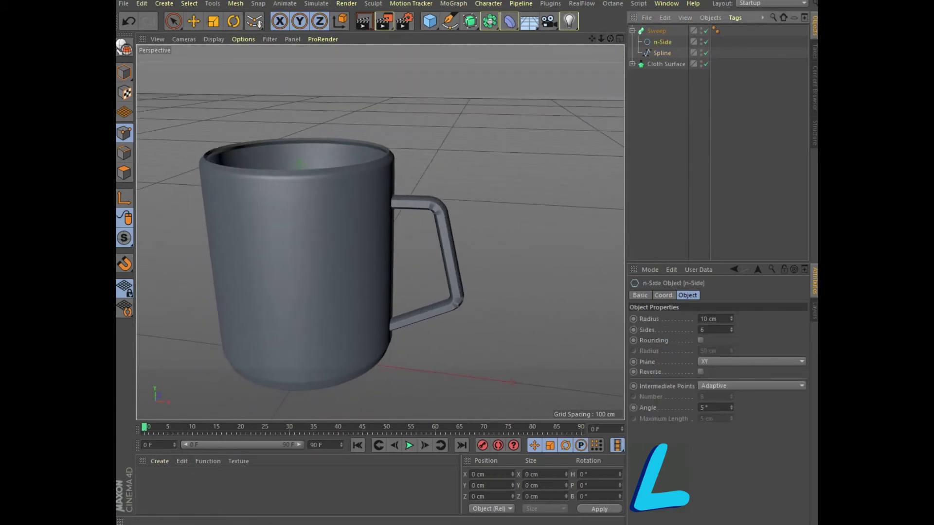
pyautogui.moveTo(731, 318); pyautogui.dragTo(731, 307)
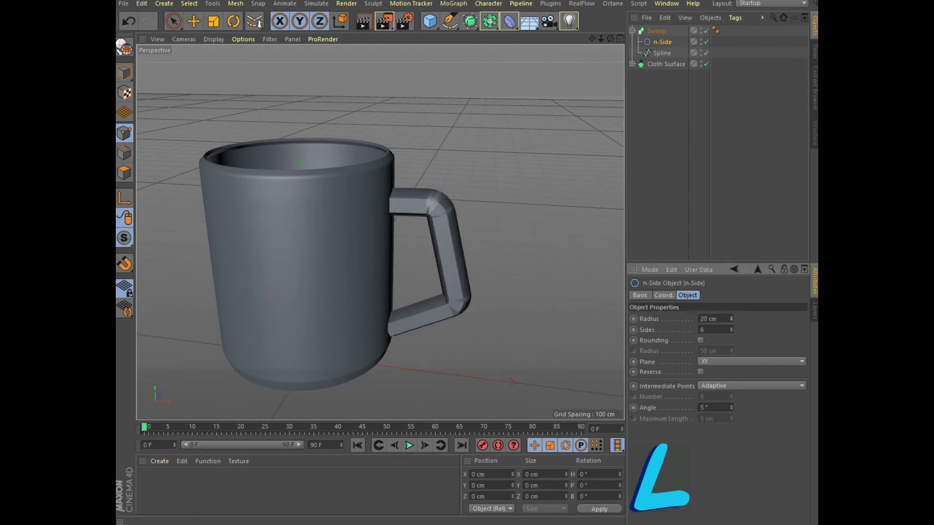